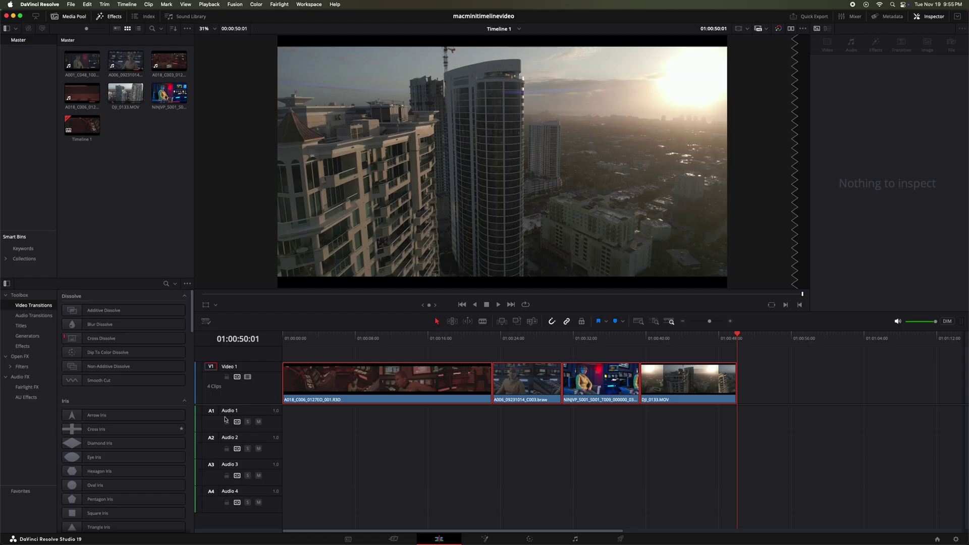
- Play the four-clip Timeline 1 from its start through to the end at 01:00:50:01
left_click_drag(316, 337, 275, 341)
key("space")
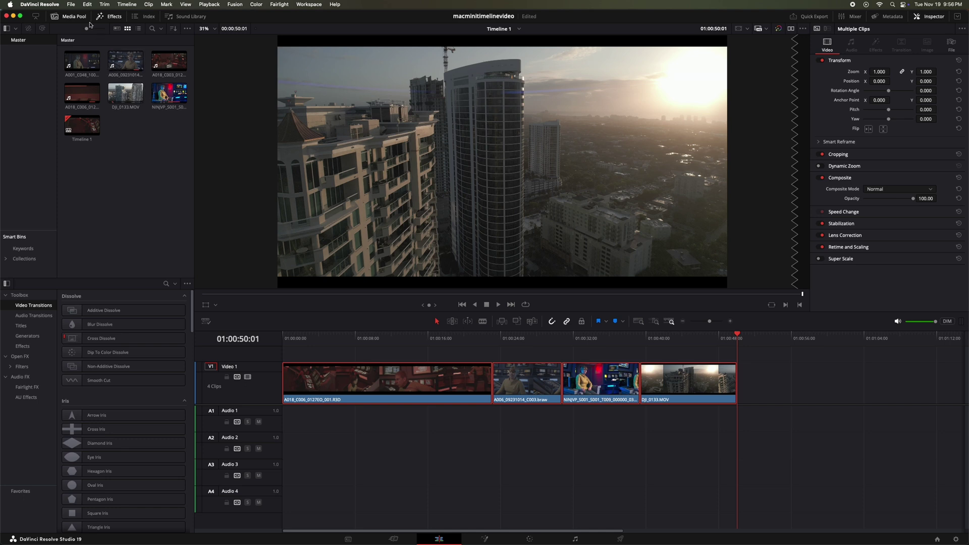
left_click(71, 4)
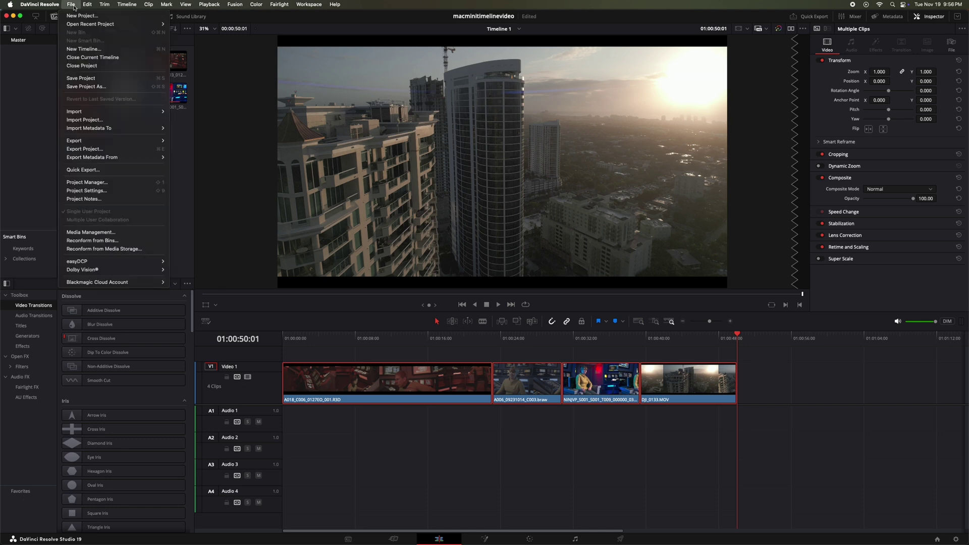
- Open and cancel Project Settings, then move the playhead to 01:00:04:00 in the first clip
left_click(112, 192)
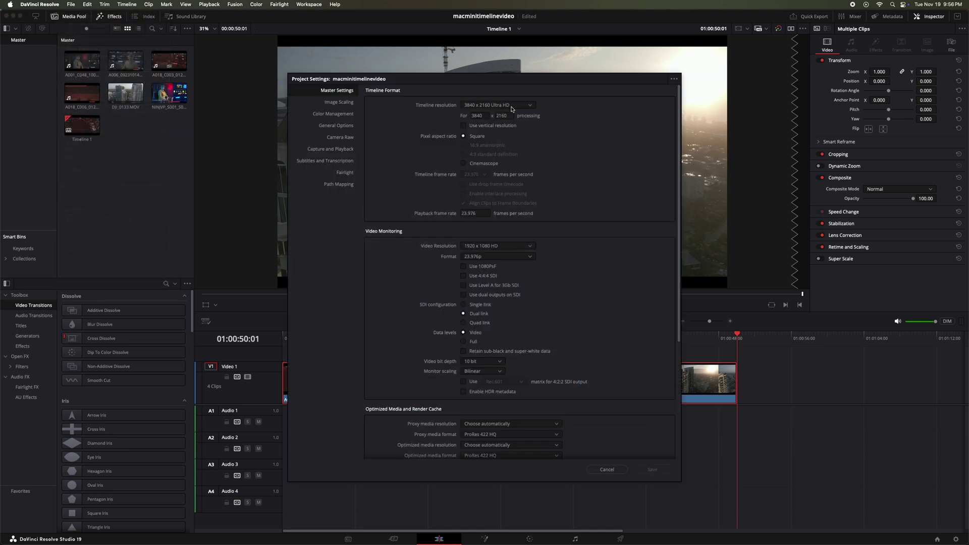
left_click(607, 469)
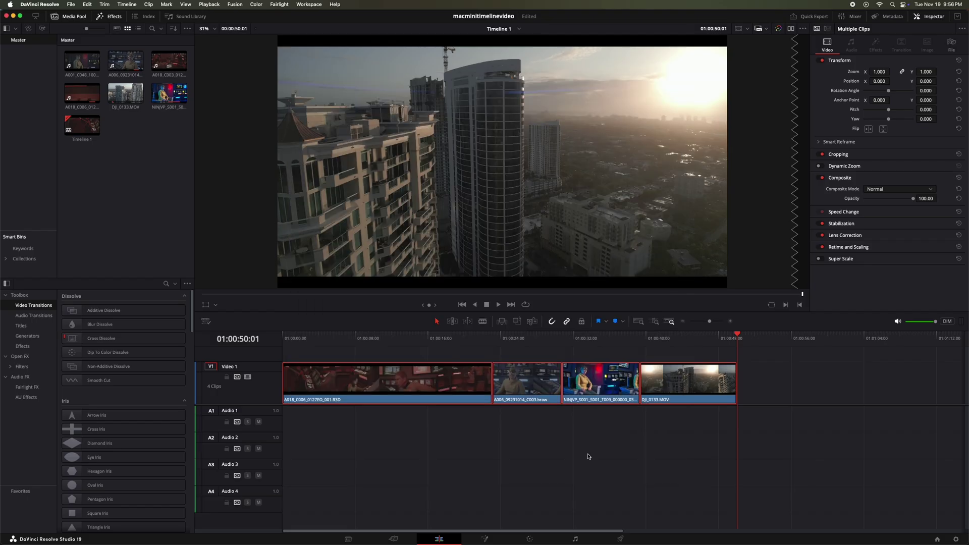
left_click_drag(384, 342, 362, 344)
- On the Color page, decode the RED clip using Clip settings, Rec.709 colour space and BT.1886 gamma
left_click(531, 539)
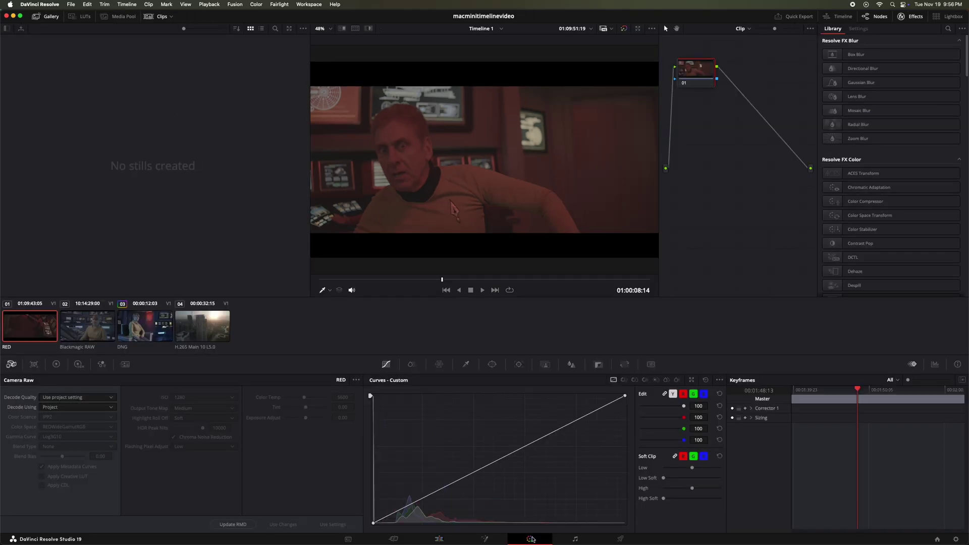
left_click(55, 408)
left_click(51, 441)
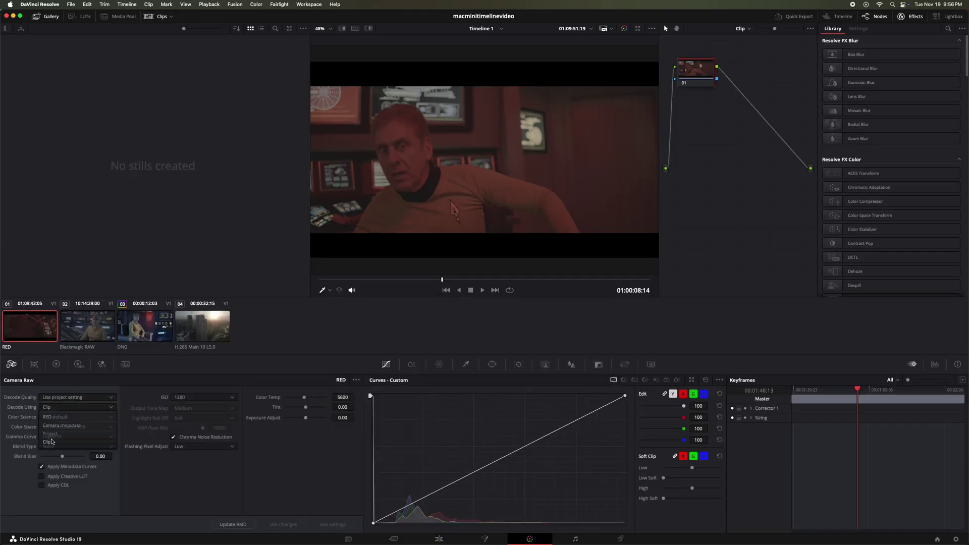
left_click(60, 431)
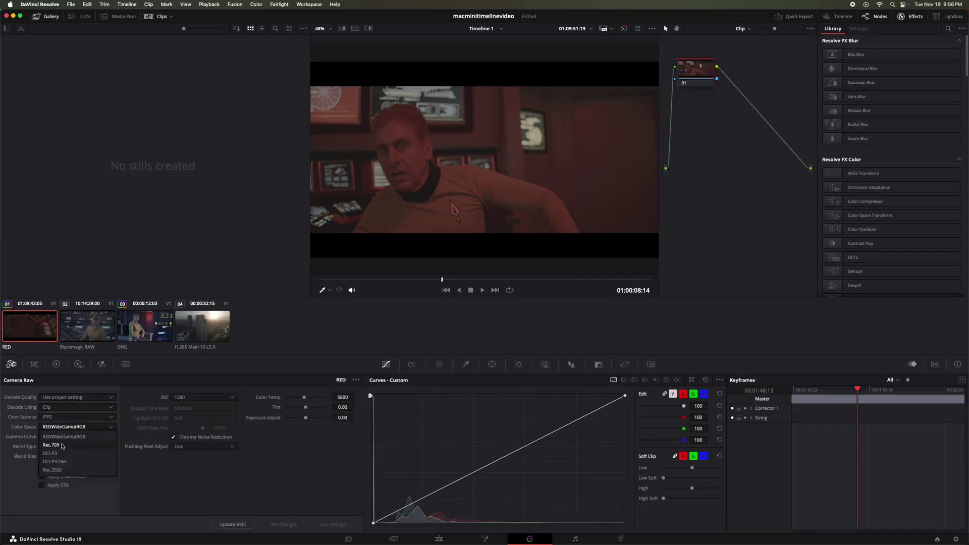
left_click(63, 446)
left_click(58, 437)
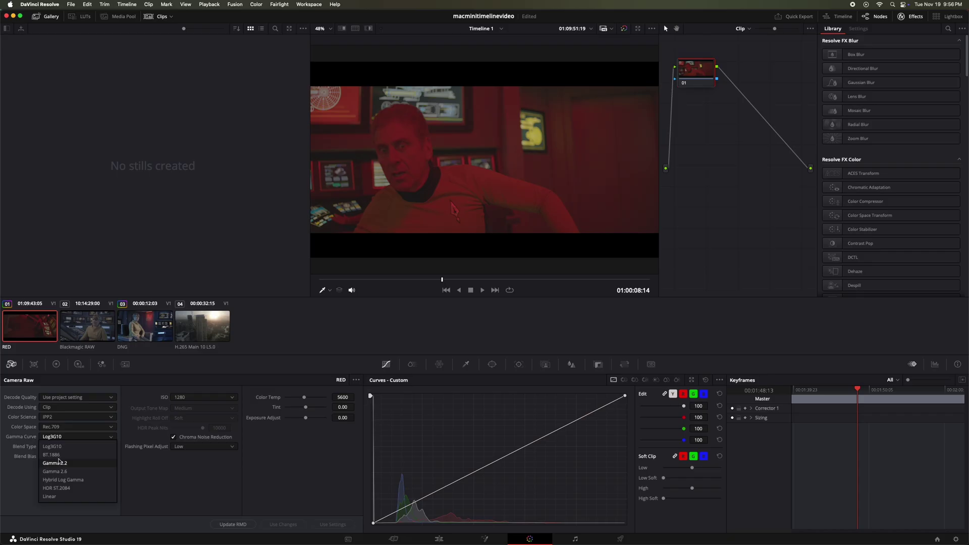
left_click(52, 455)
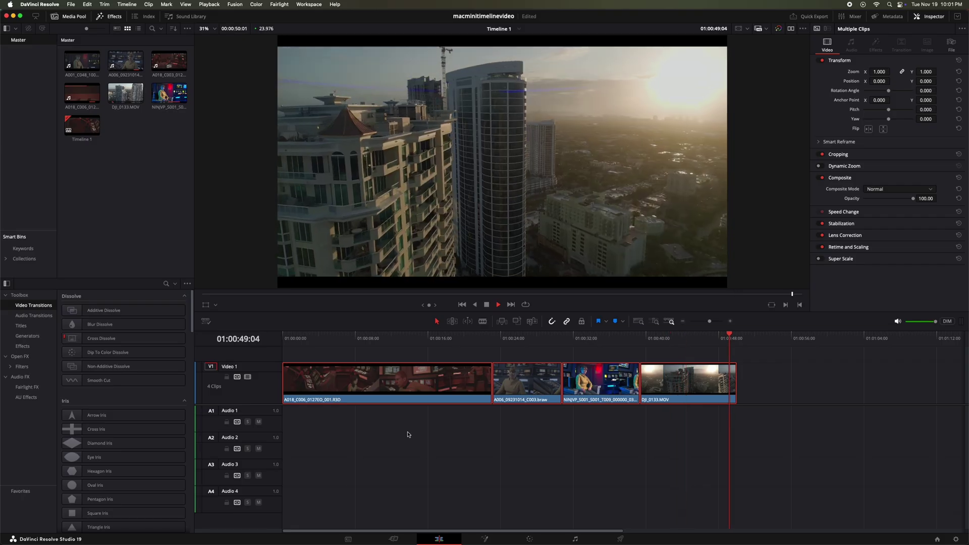
- Stop playback after the four clips play through with the RED clip's new decode
key("space")
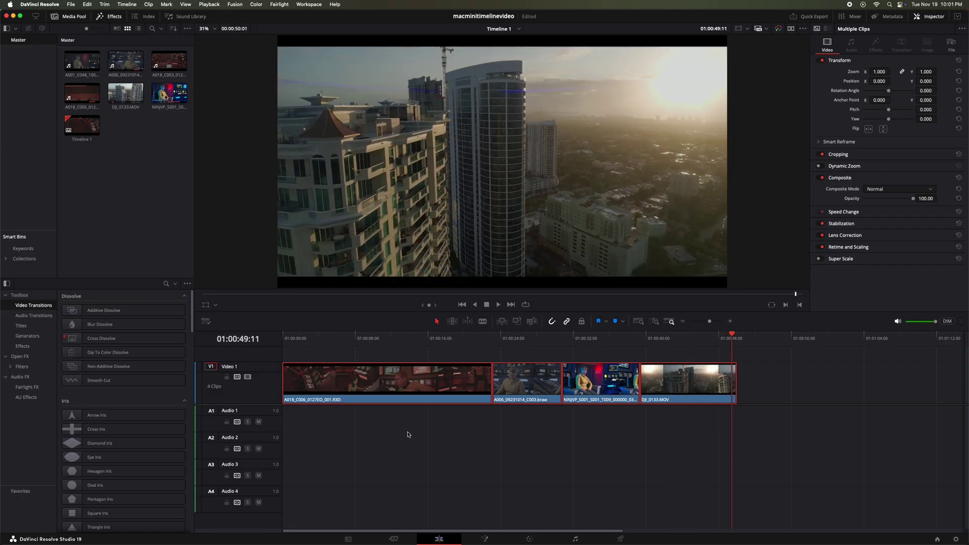
- In Camera Raw project settings, set the RED profile's decode quality to One-Eighth res. good and save
left_click(83, 7)
left_click(115, 192)
left_click(348, 140)
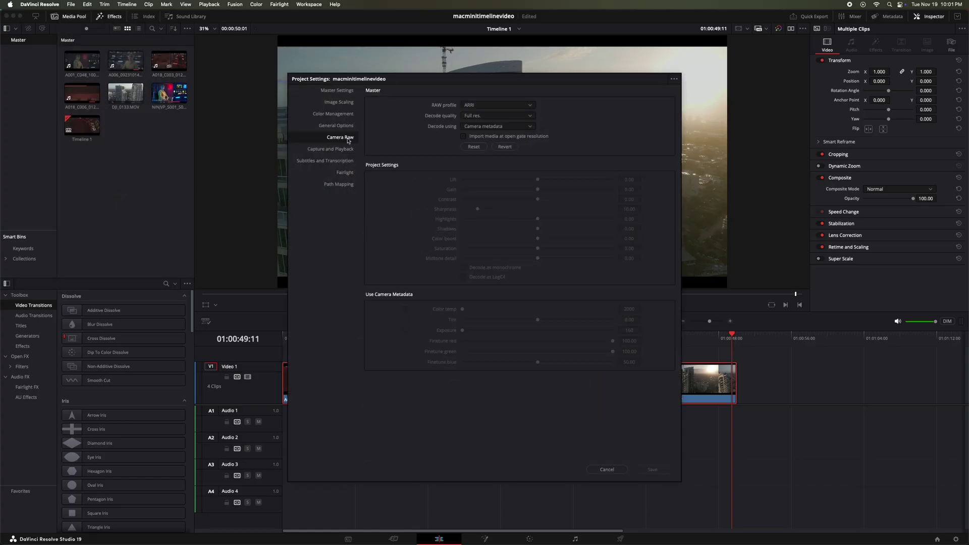
left_click(474, 106)
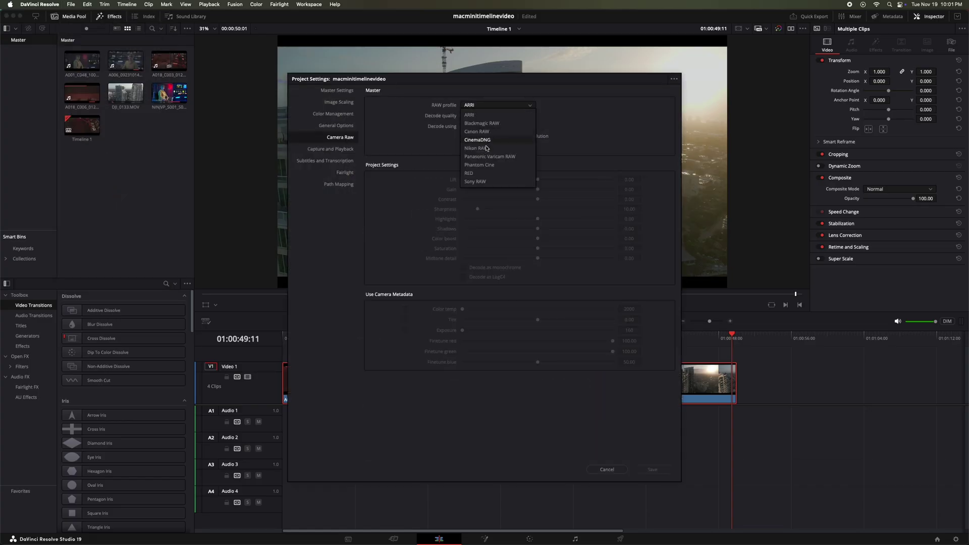
left_click(470, 174)
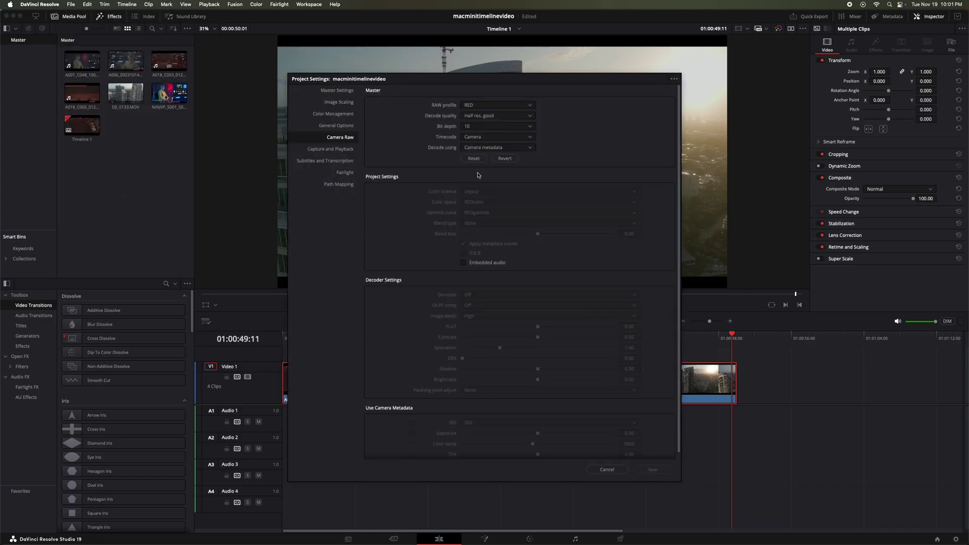
left_click(502, 118)
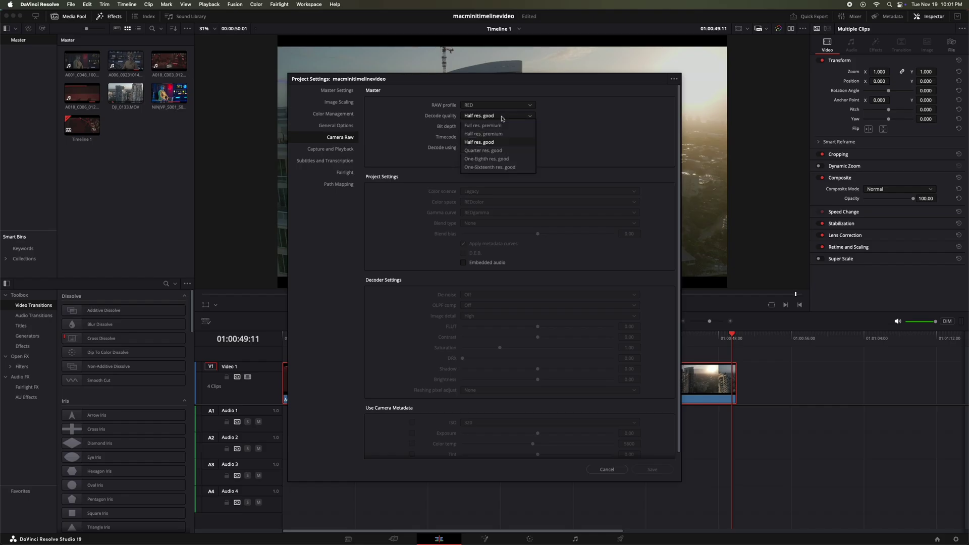
left_click(492, 159)
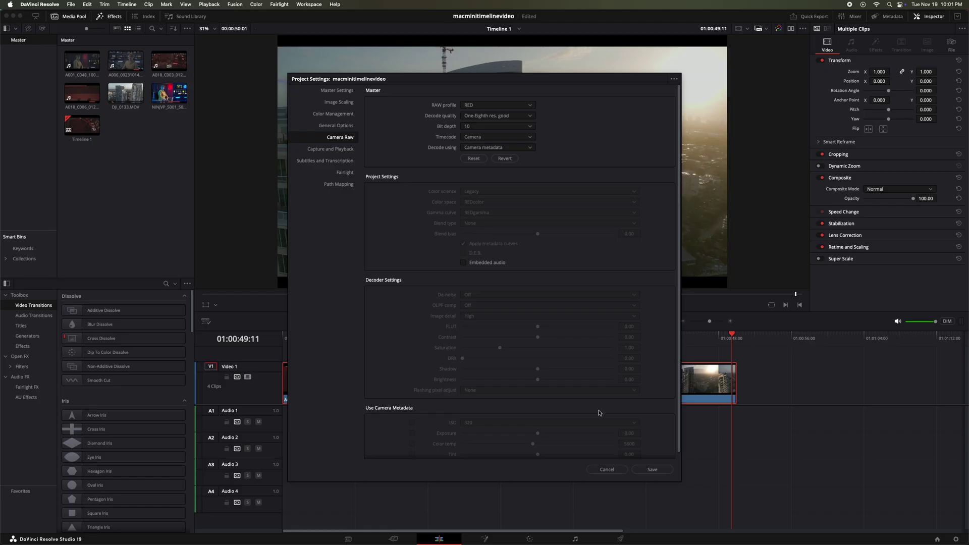
left_click(652, 469)
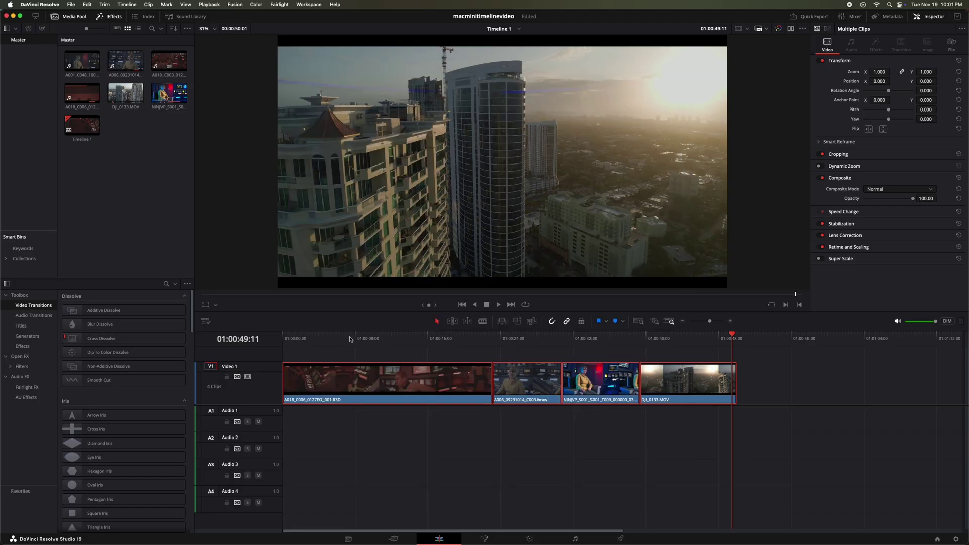
- Play the timeline from the start to test playback, then reopen Project Settings
key("Home")
key("space")
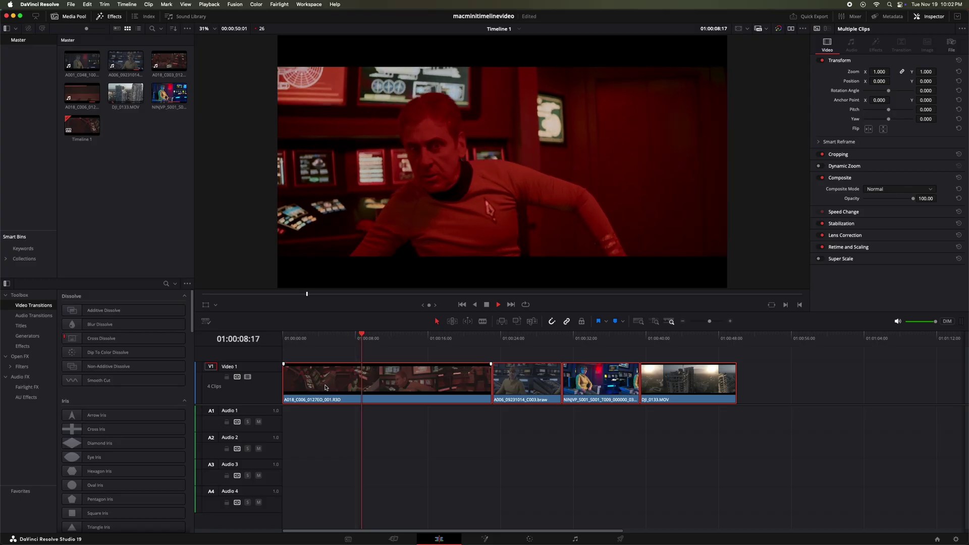
key("space")
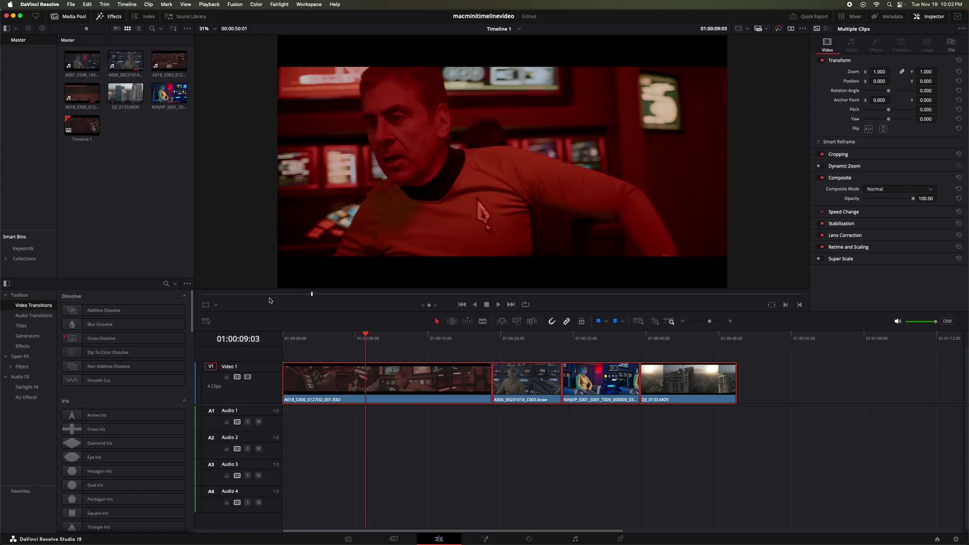
left_click(72, 4)
left_click(114, 191)
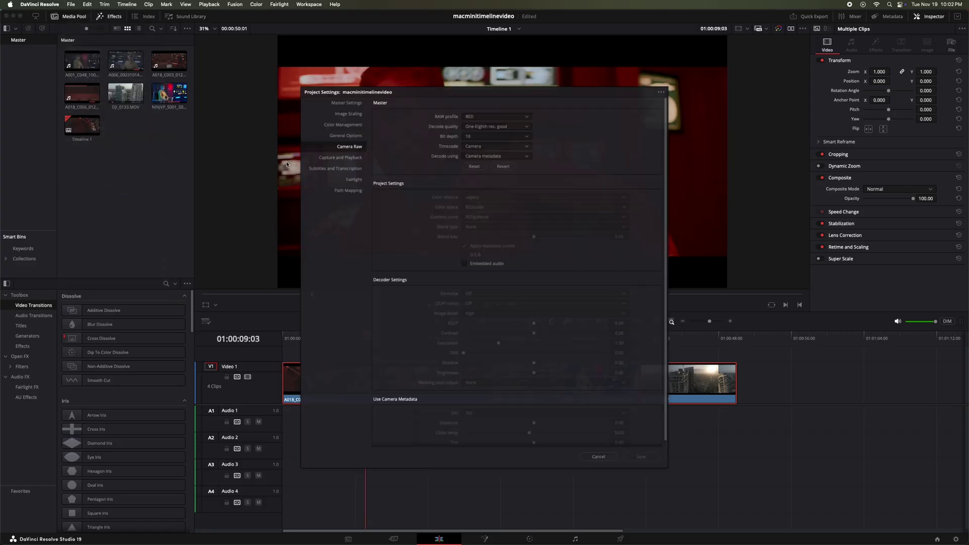
- Set the Master Settings timeline resolution to 1920 x 1080 HD and save it
left_click(350, 91)
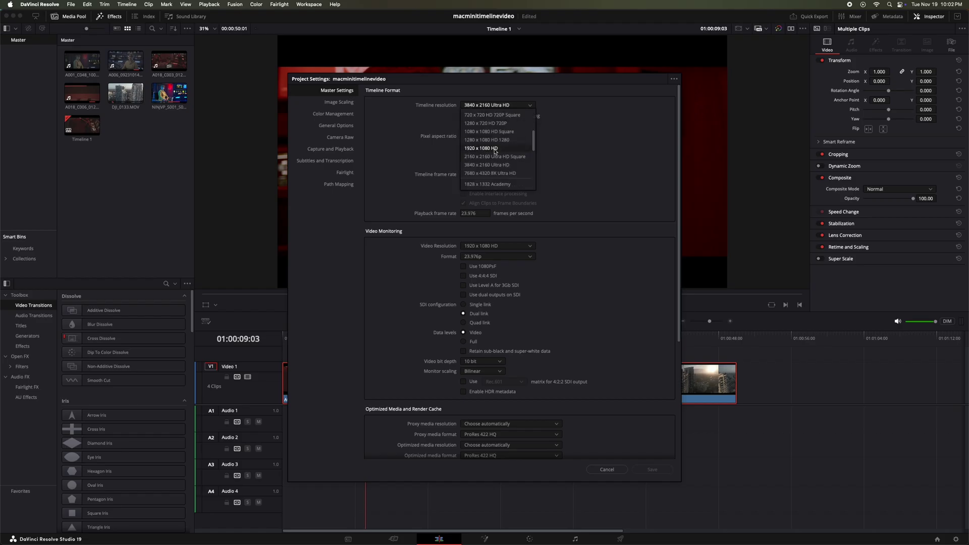
left_click(651, 469)
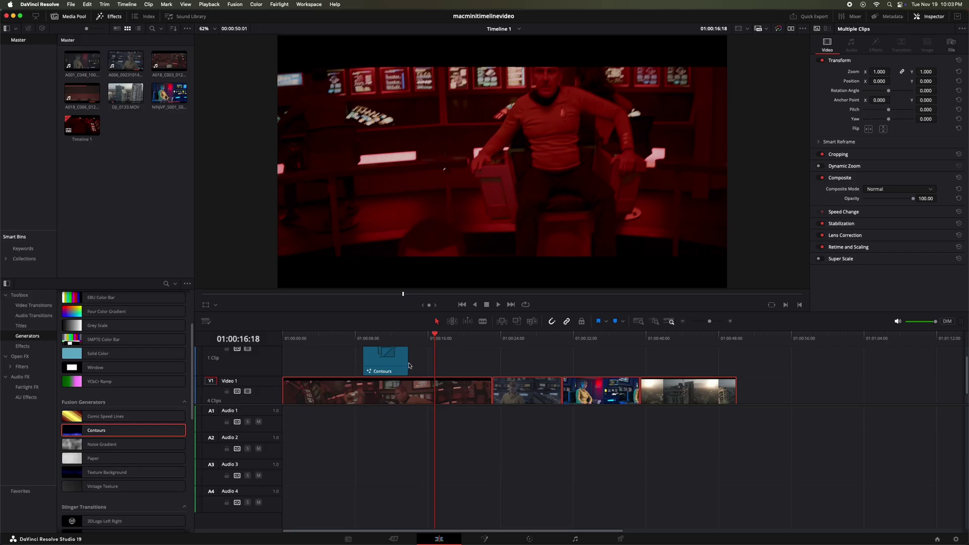
- Extend the Contours clip slightly, play from about 01:00:08, then reopen Project Settings
left_click(408, 364)
left_click_drag(458, 368, 460, 368)
left_click(359, 338)
key("space")
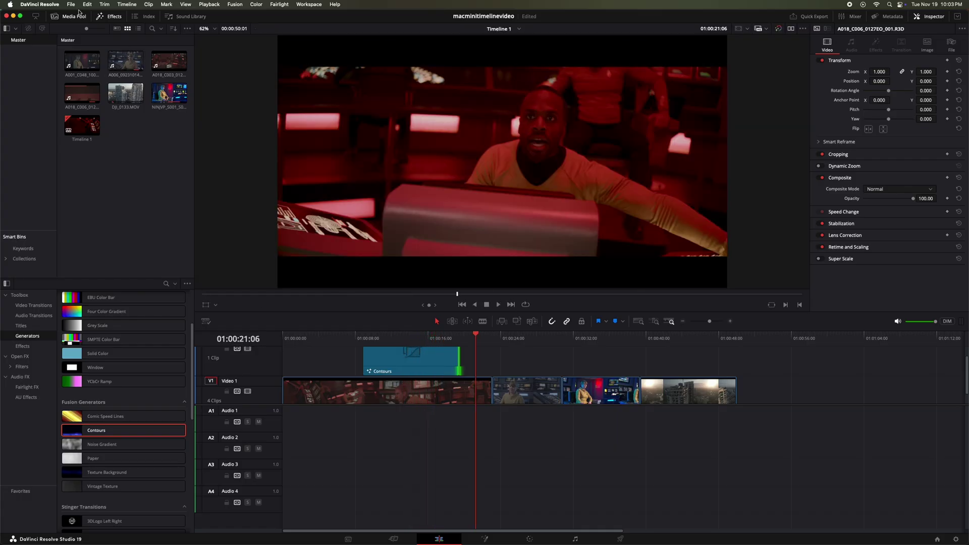
left_click(72, 4)
left_click(113, 193)
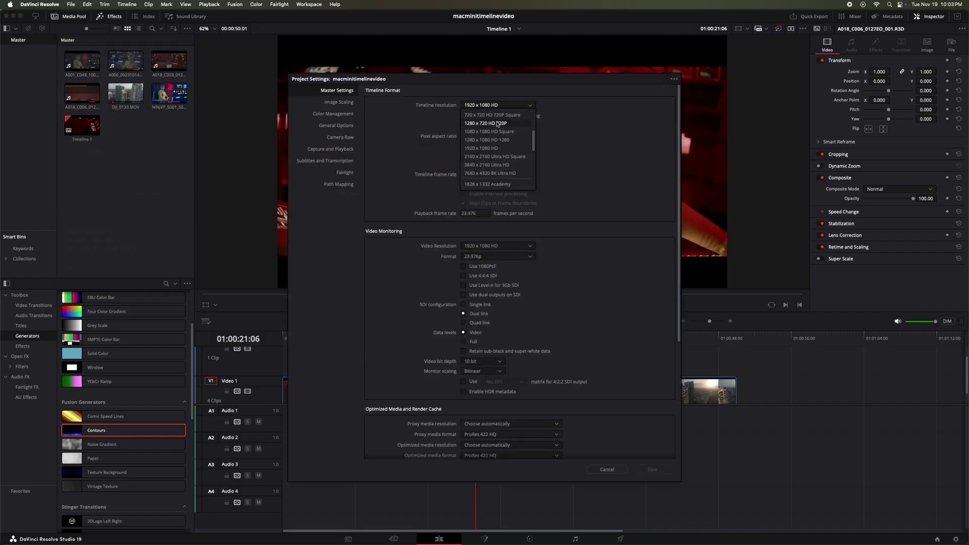
- Save the 1280 x 720 HD 720P timeline resolution and play the edit from near the start
left_click(657, 470)
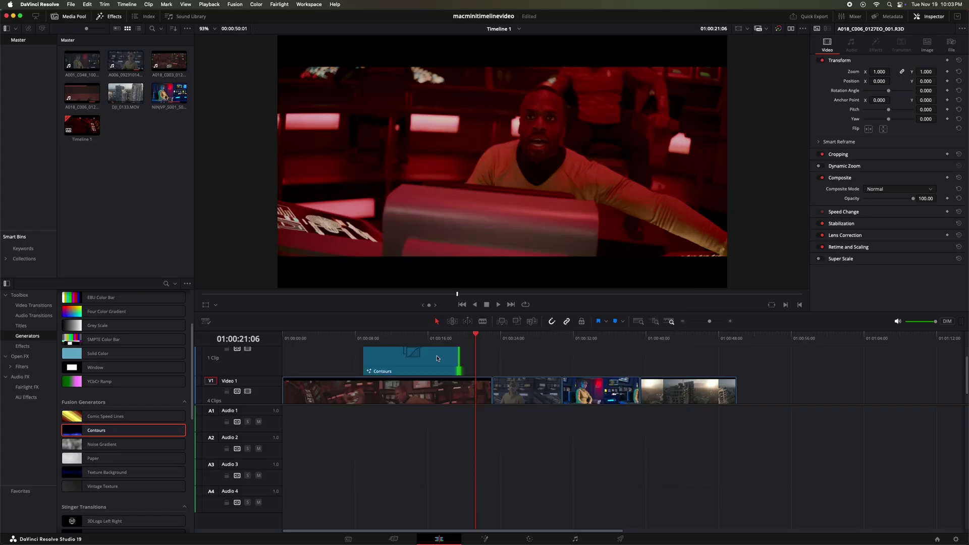
left_click_drag(333, 338, 303, 337)
key("space")
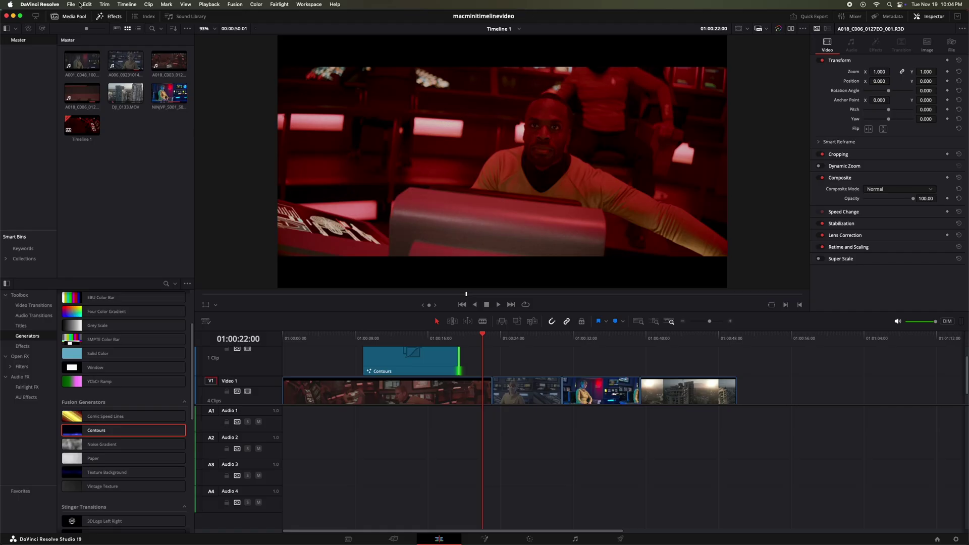
left_click(79, 5)
- Set the timeline resolution back to 3840 x 2160 Ultra HD in Project Settings
left_click(103, 194)
left_click(478, 106)
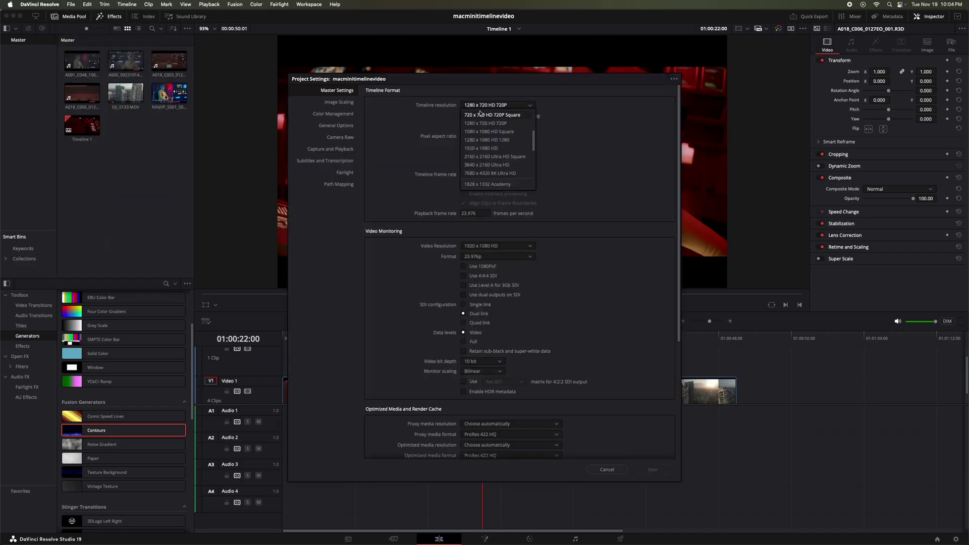
left_click(501, 165)
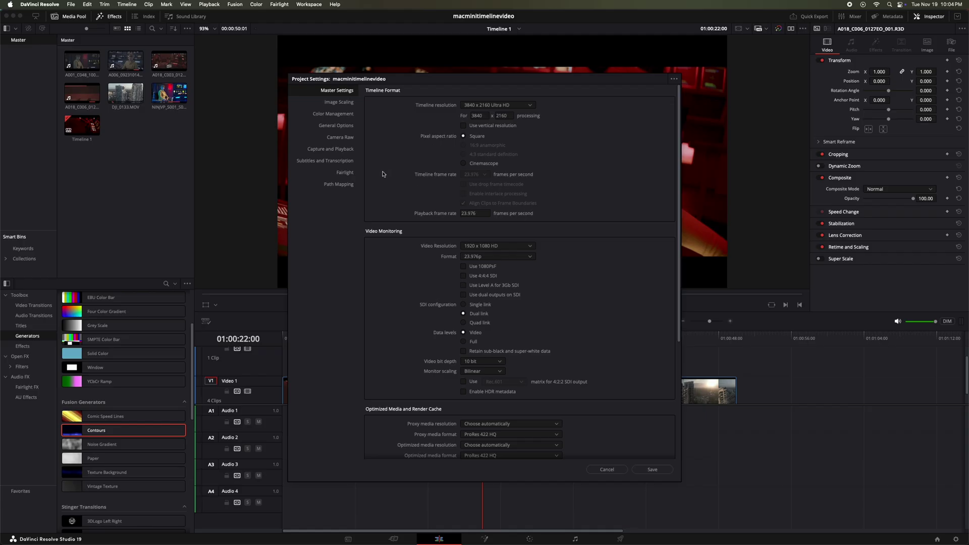
- Set RED decoding to Full res. premium at 16-bit and save the project settings
left_click(350, 143)
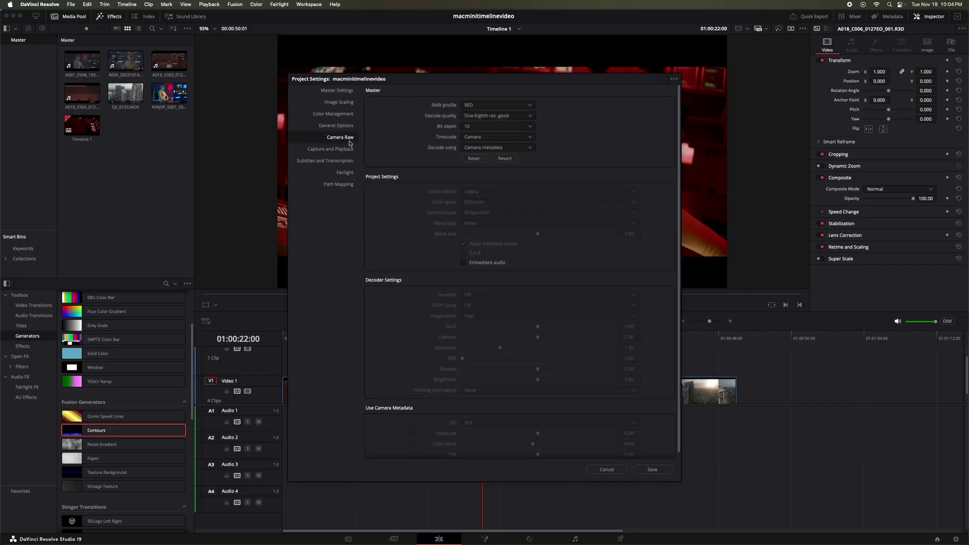
left_click(469, 116)
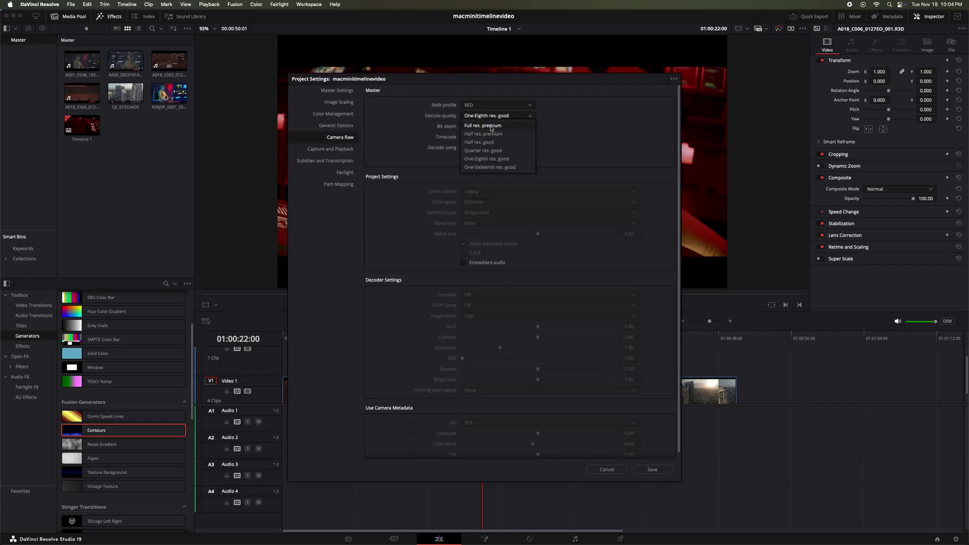
left_click(490, 126)
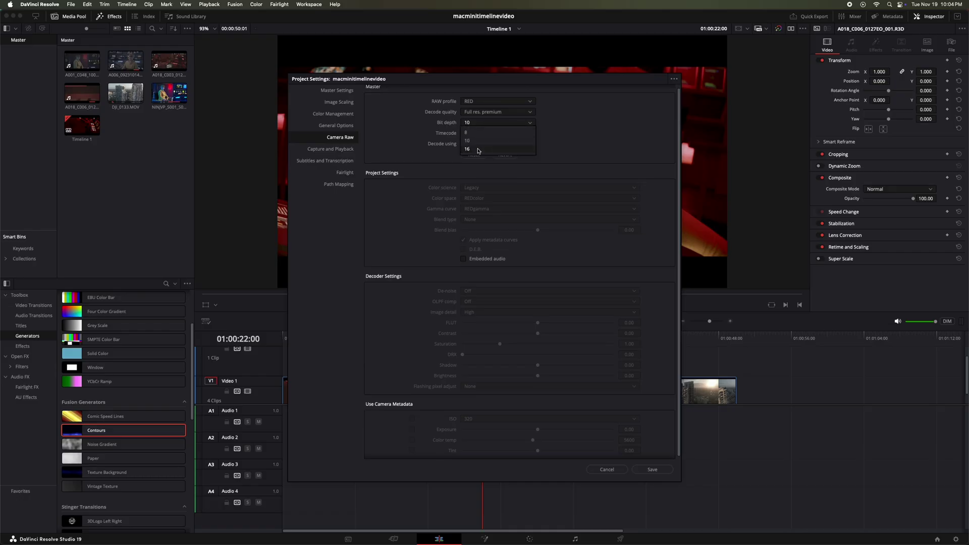
scroll(650, 399, "up", 1)
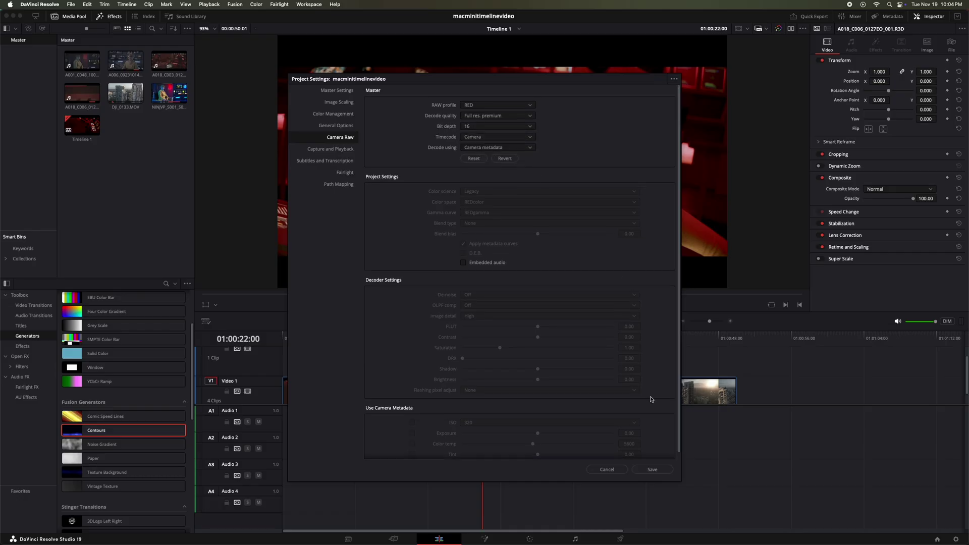
left_click(651, 468)
- Switch to the Deliver page, with its QuickTime H.264 Custom Export at 3840 x 2160
left_click(622, 538)
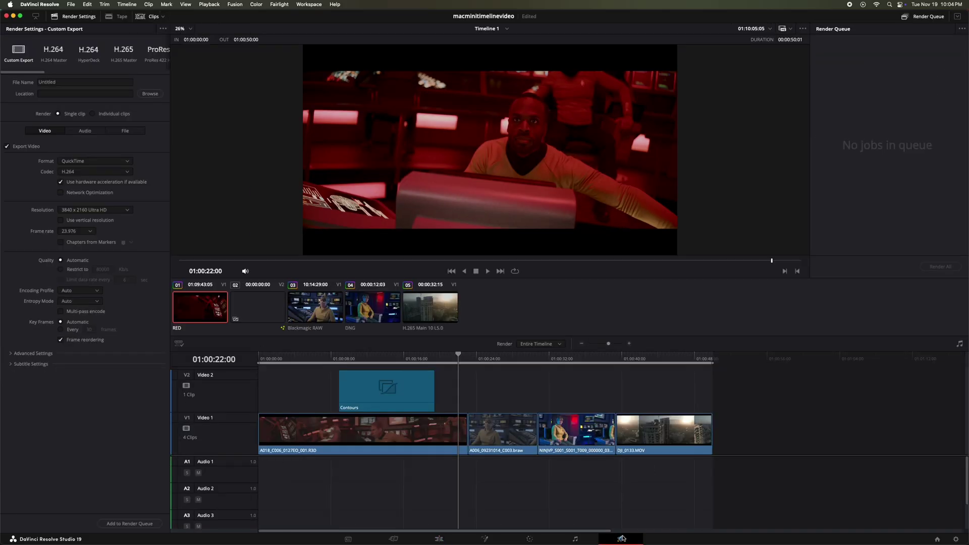